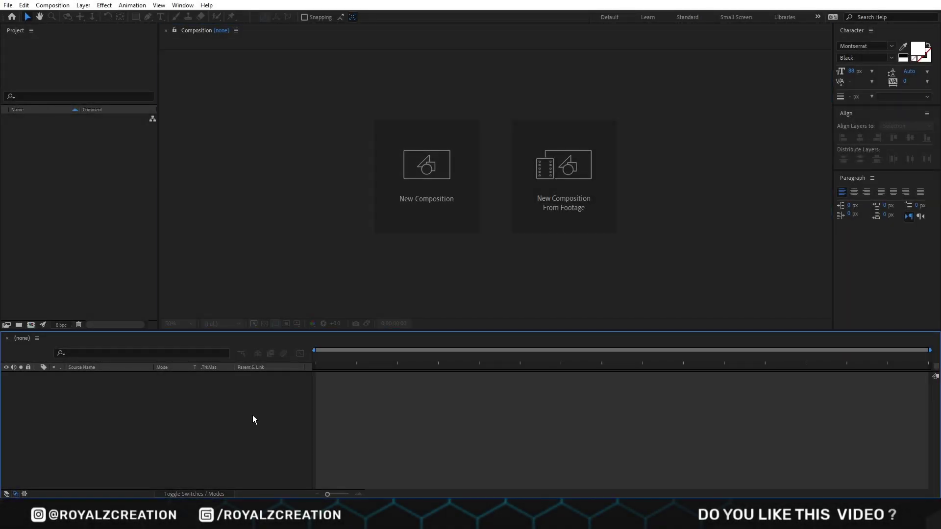
- Create a new composition named 'Text Animation'
left_click(412, 195)
type("Text A")
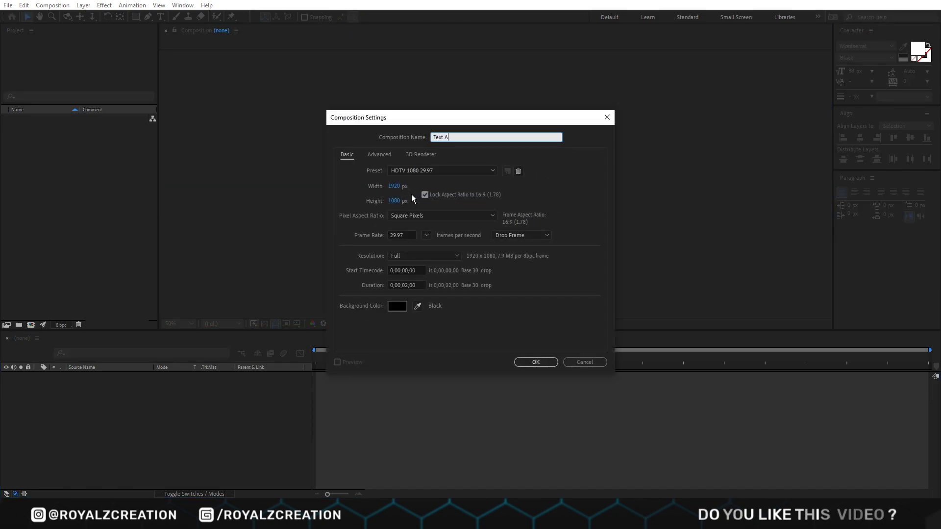
type("nimation")
key("Return")
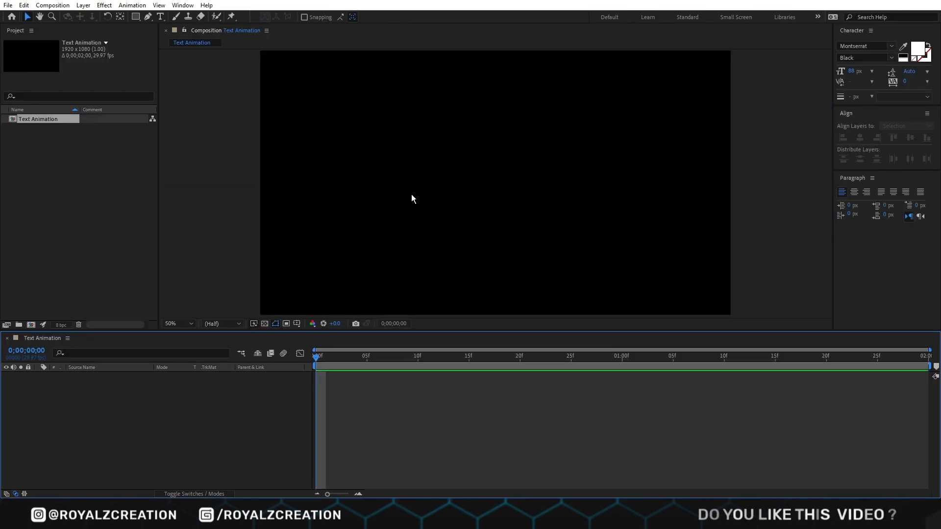
- Type the two-line title 'MINIMAL & MODERN' / 'TITLE ANIMATION' and centre it horizontally
left_click(162, 17)
left_click(392, 174)
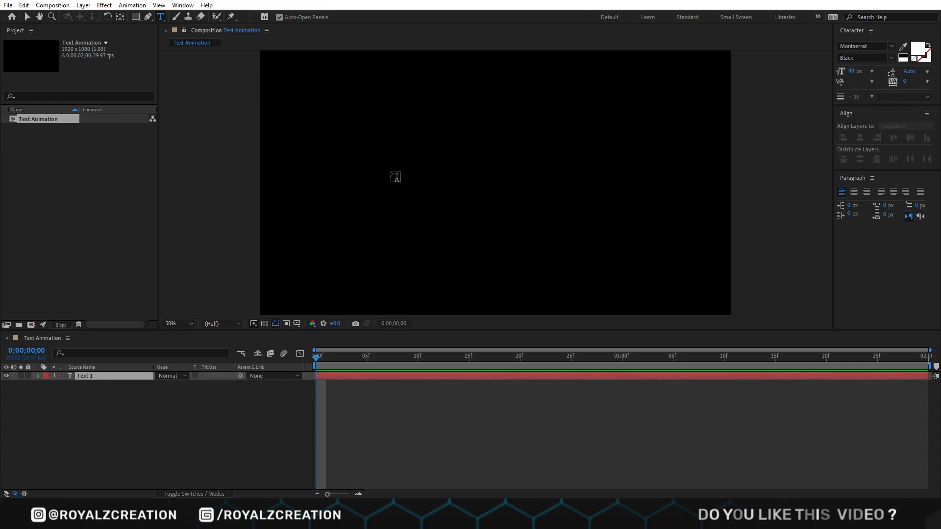
type("MINIMAL & MODERN")
key("Return")
type("TITLE ANIMATION")
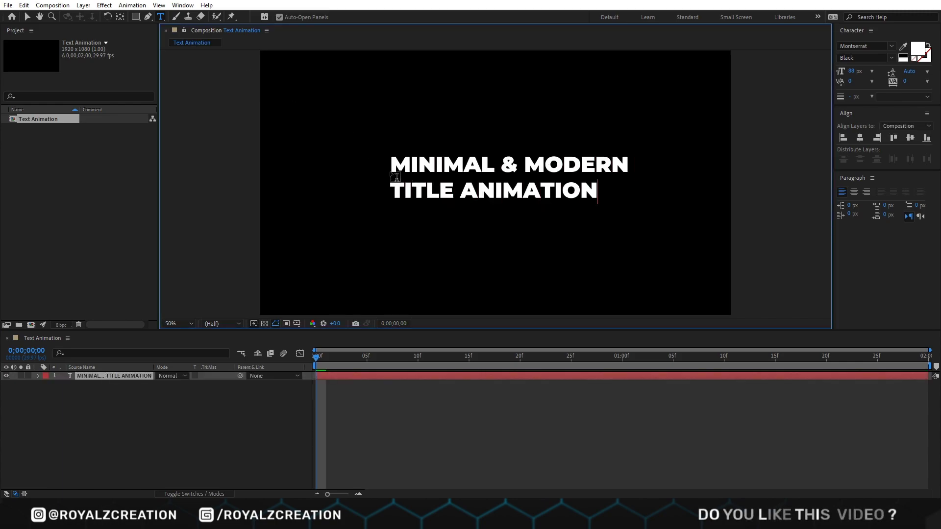
key("ctrl+a")
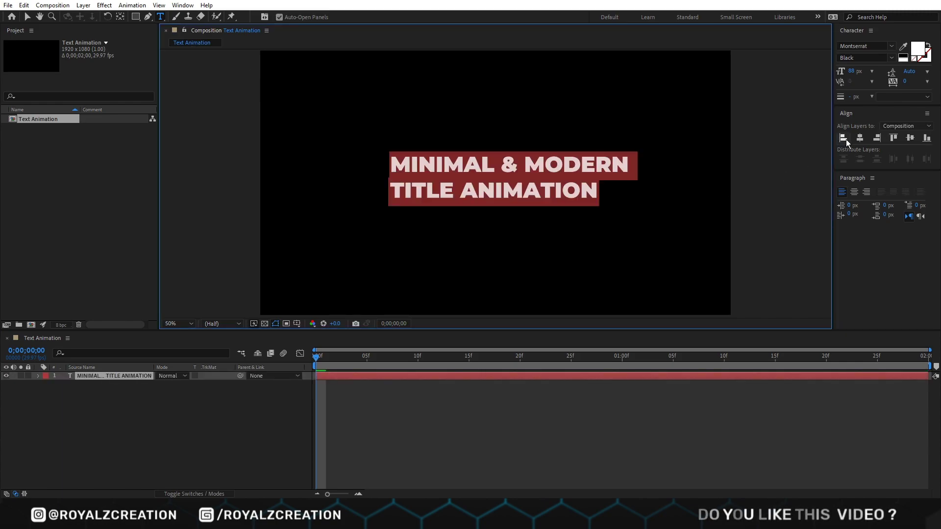
left_click(859, 139)
key("ctrl+shift+c")
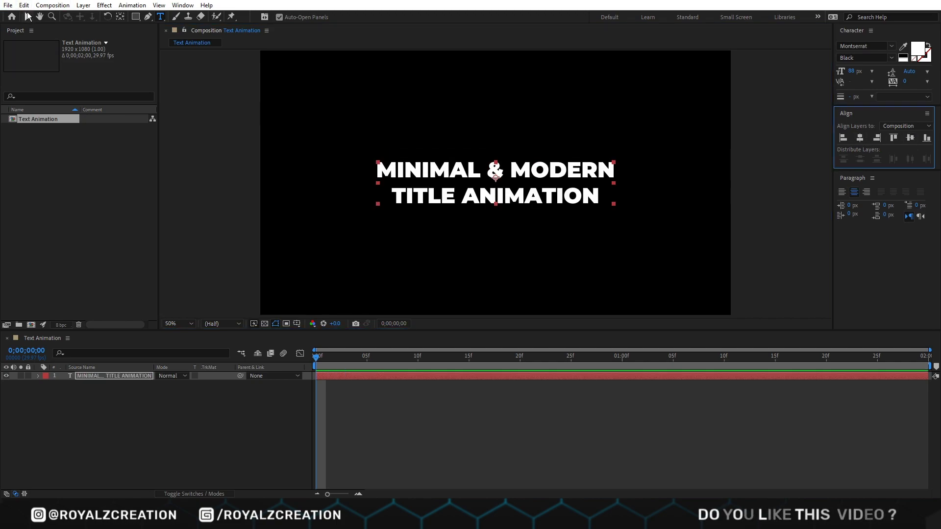
- Add an Opacity animator to the title layer and set its opacity to 0%
left_click(27, 17)
left_click(78, 409)
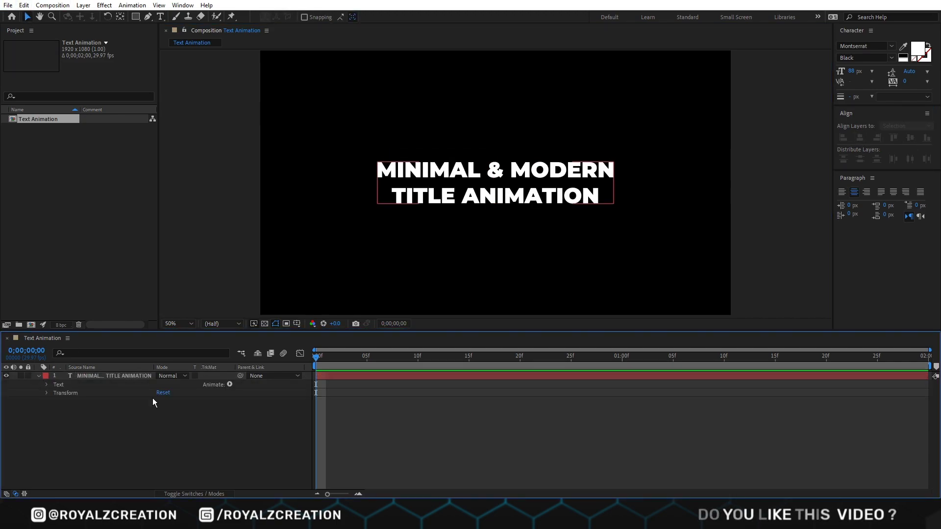
left_click(230, 382)
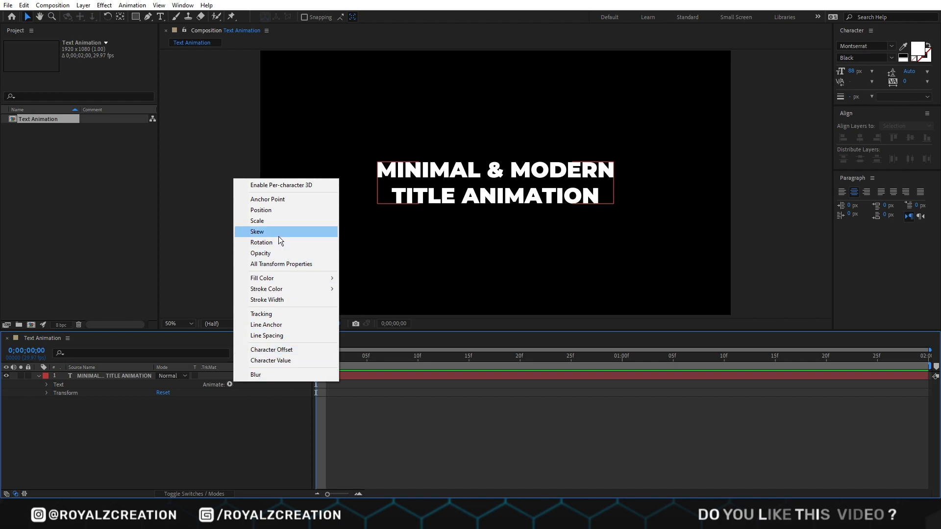
left_click(275, 253)
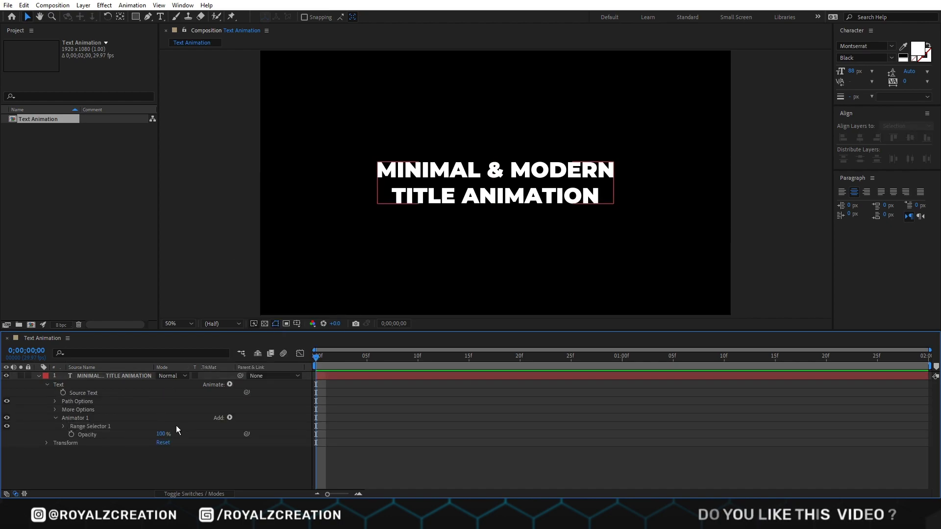
left_click_drag(165, 434, 86, 435)
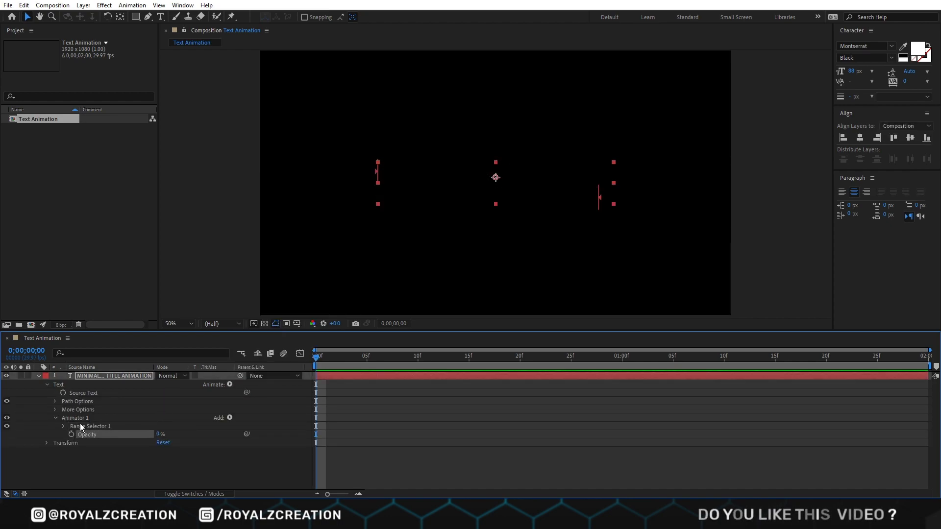
- Add the expression r=wiggle(20,60); if (r>10) 100; else 10; to the animator opacity
left_click(72, 434, "alt")
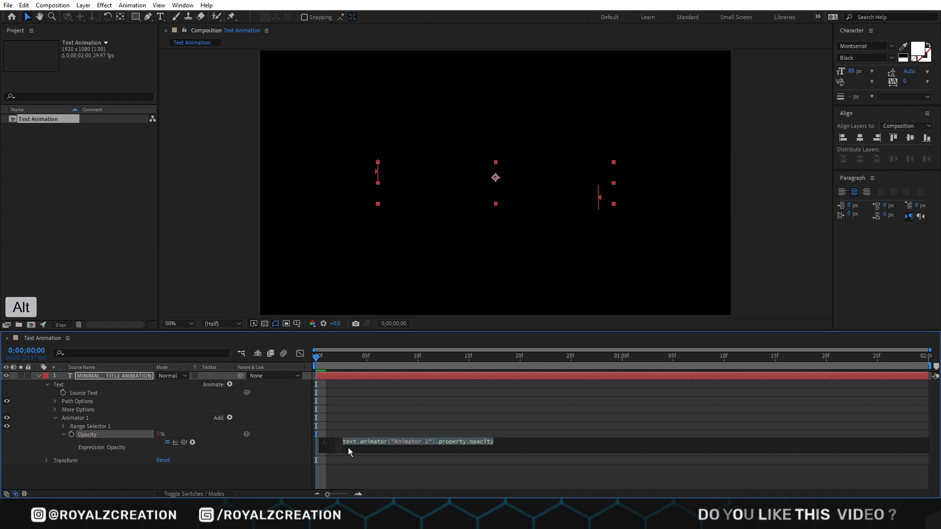
type("r=wiggle()")
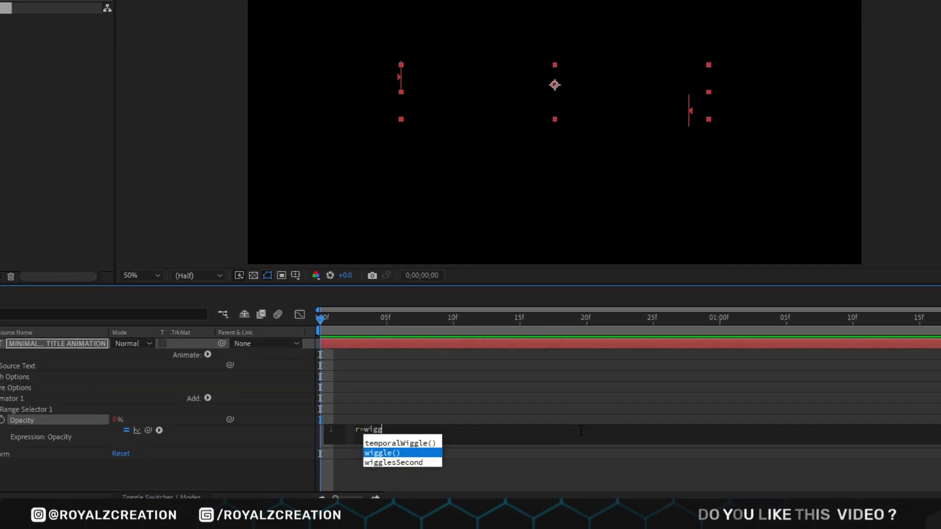
type("20,60")
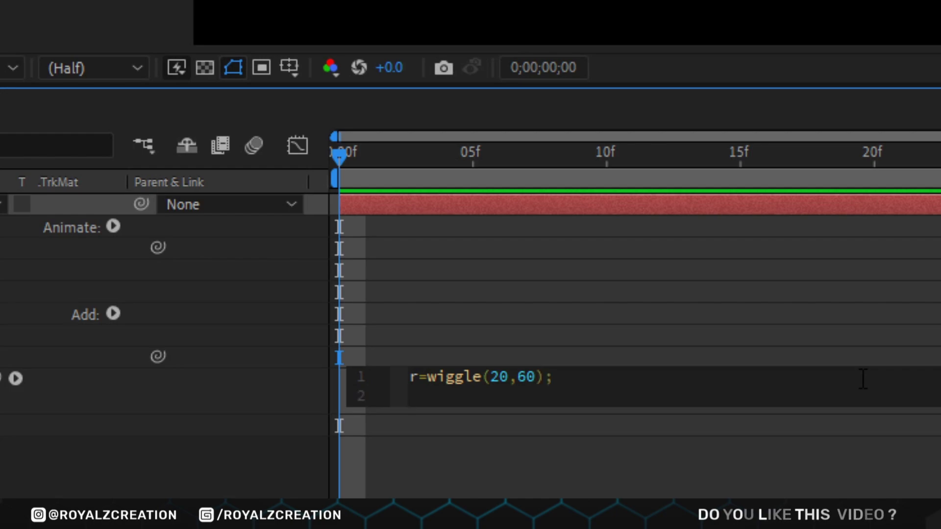
type("if (r>10) 100;")
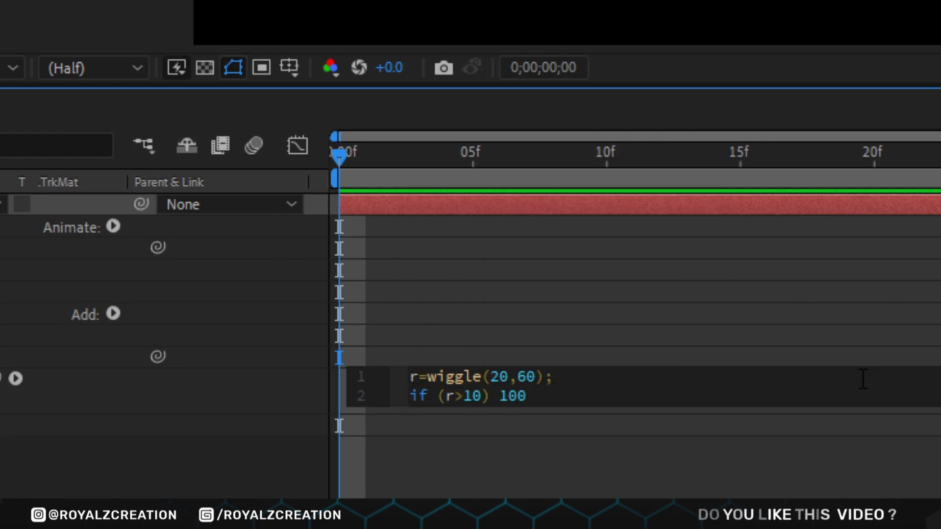
key("Return")
type("else 10;")
left_click(612, 271)
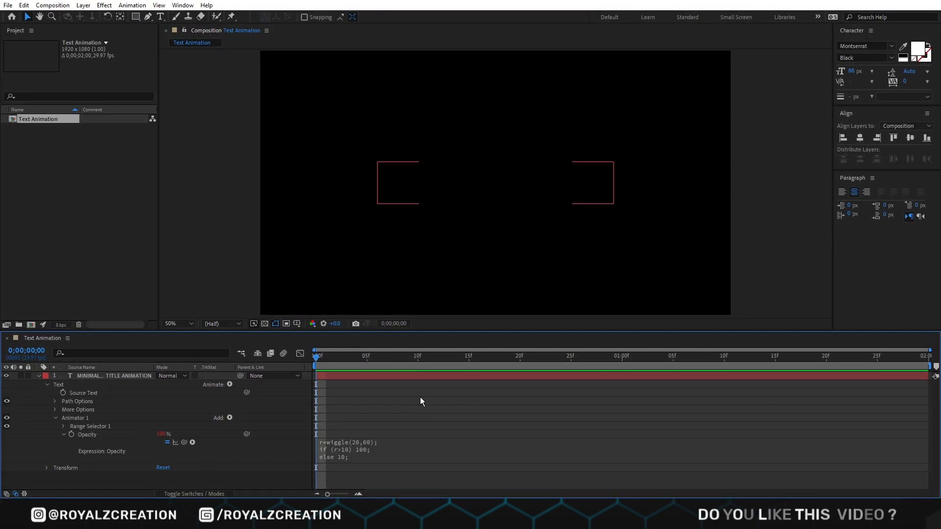
- Preview the flickering title, then set the current time to frame 2
key("space")
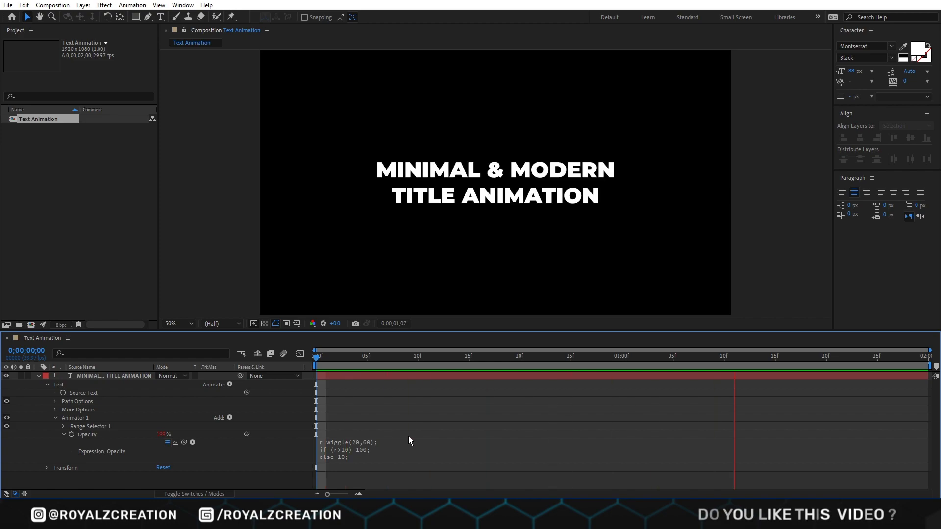
key("space")
left_click(351, 355)
left_click(336, 356)
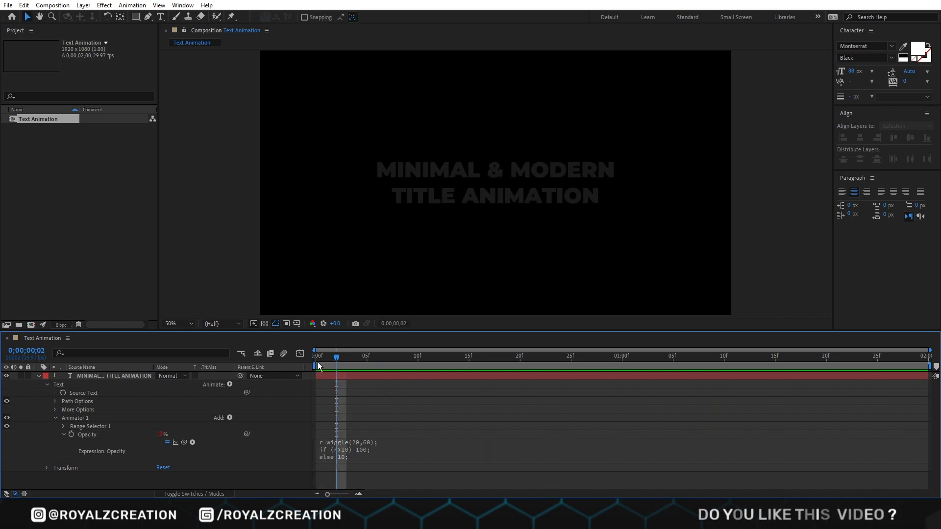
- Keyframe the Range Selector Offset at 100% at 0;00;01;25
left_click(64, 426)
scroll(63, 428, "down", 1)
left_click(342, 366)
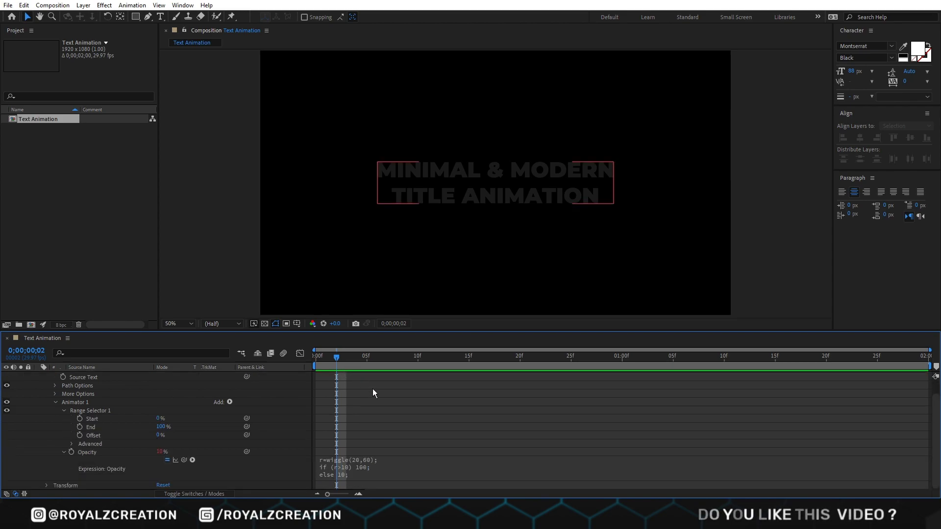
left_click_drag(373, 389, 877, 390)
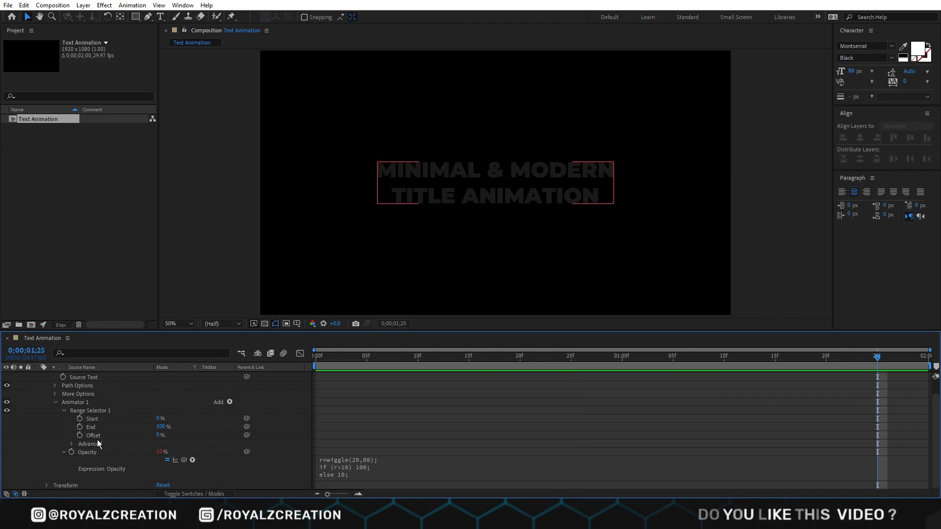
left_click(79, 435)
left_click(158, 435)
type("100")
key("Return")
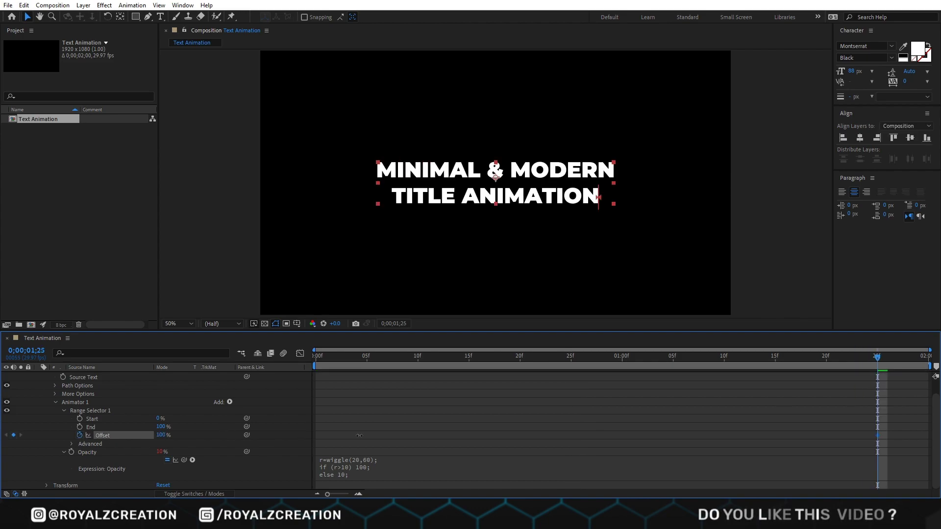
- Add an Offset keyframe of -100% at 0;00;00;20
left_click_drag(878, 359, 543, 389)
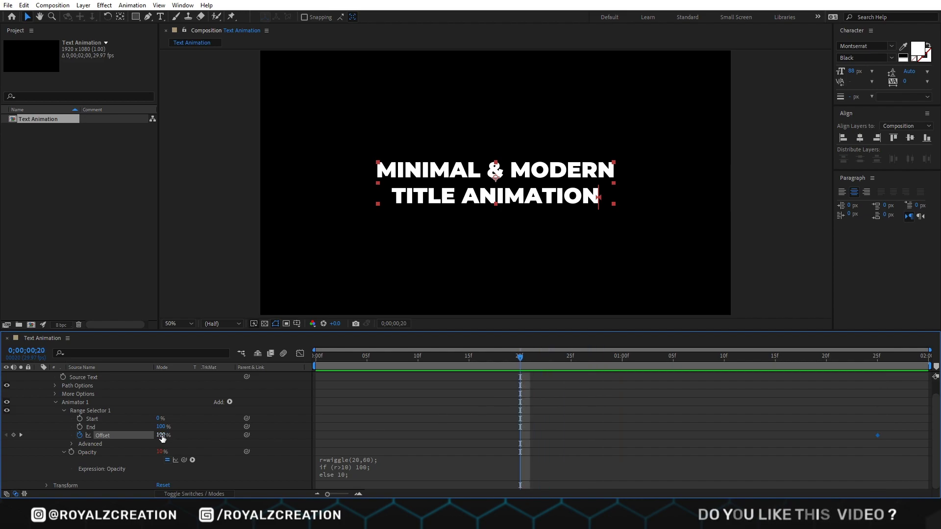
key("Return")
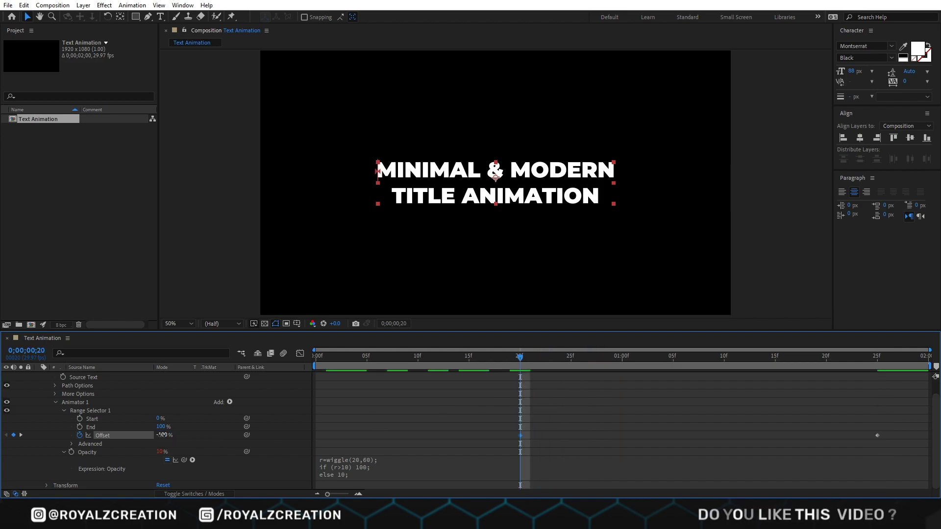
left_click(173, 434)
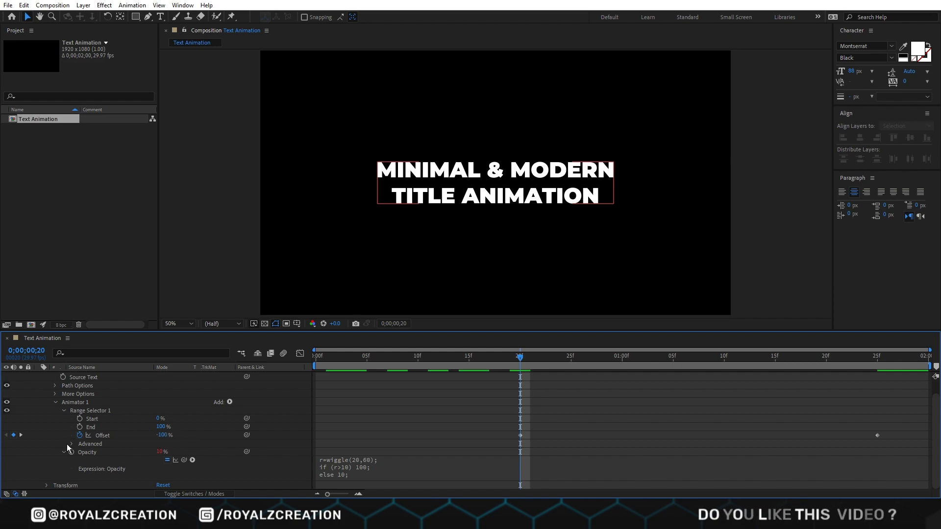
- Set the selector's Shape to Ramp Up, Ease Low to 100%, Randomize Order on, and preview
left_click(71, 444)
left_click(180, 427)
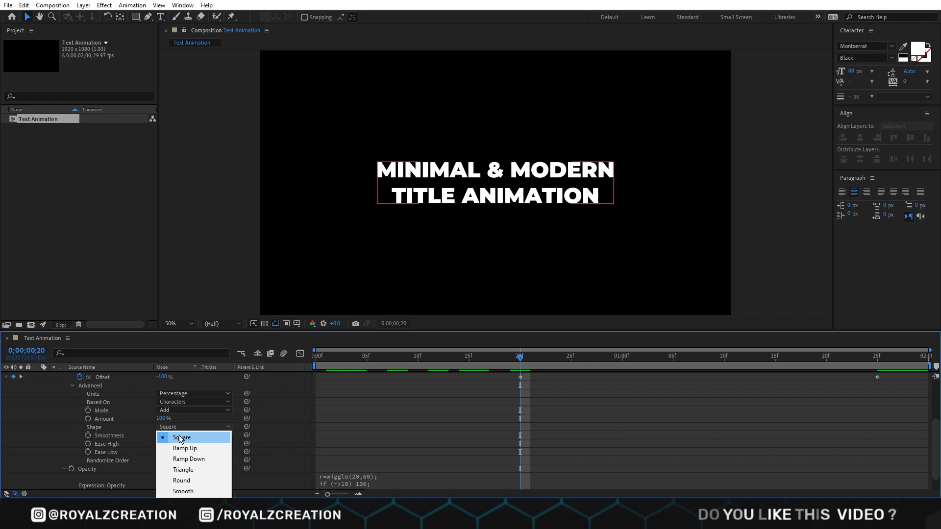
left_click(182, 445)
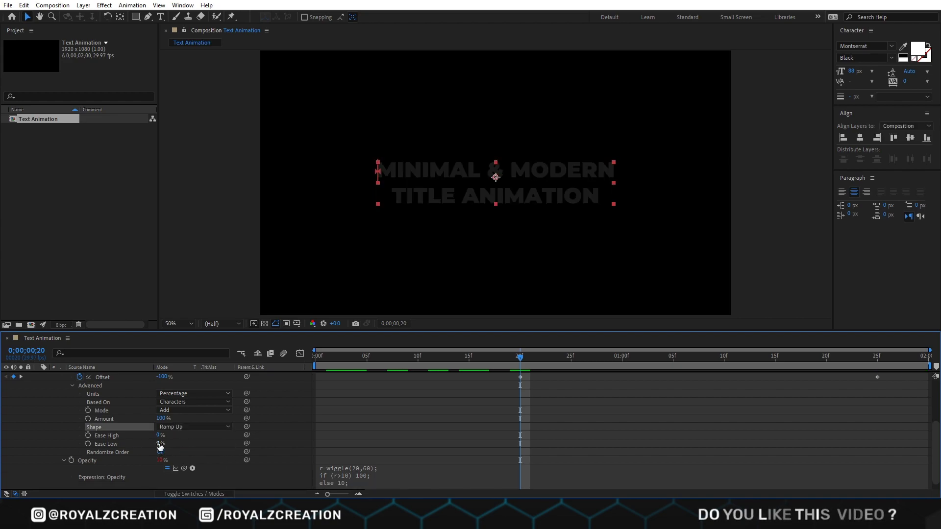
left_click_drag(158, 443, 218, 445)
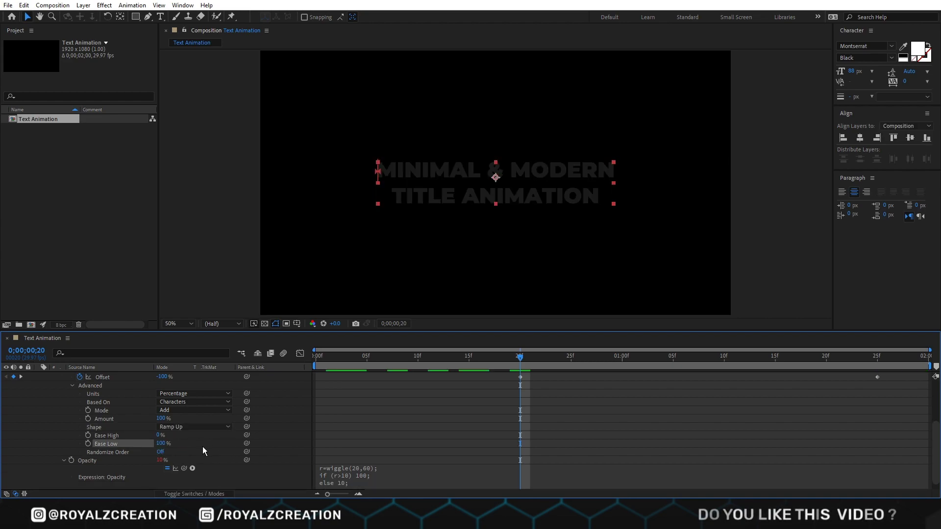
left_click(160, 452)
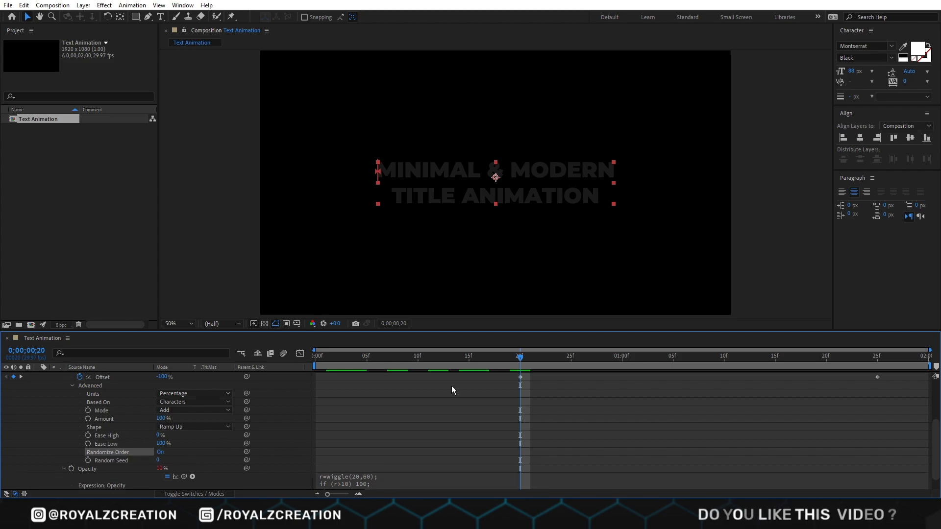
key("space")
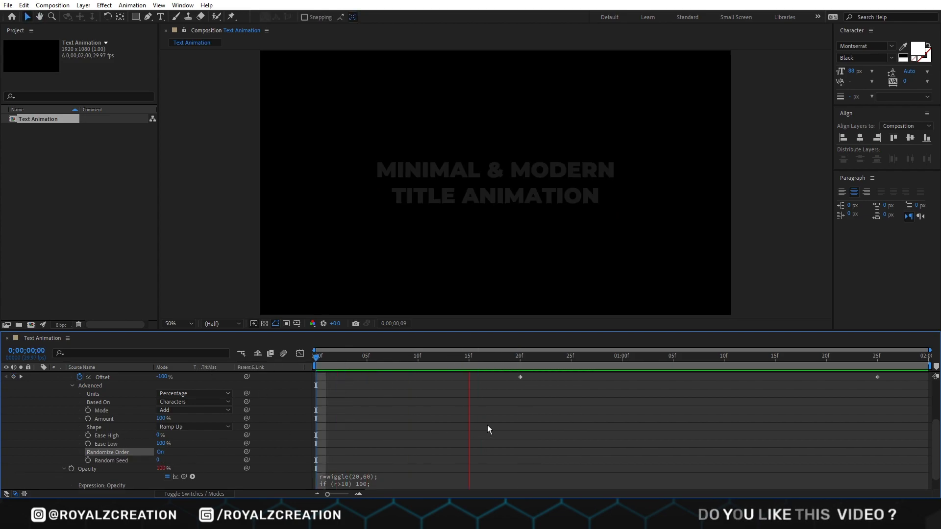
- Add Animator 2 with Tracking Amount -50 and Opacity 0% to the title
left_click(387, 356)
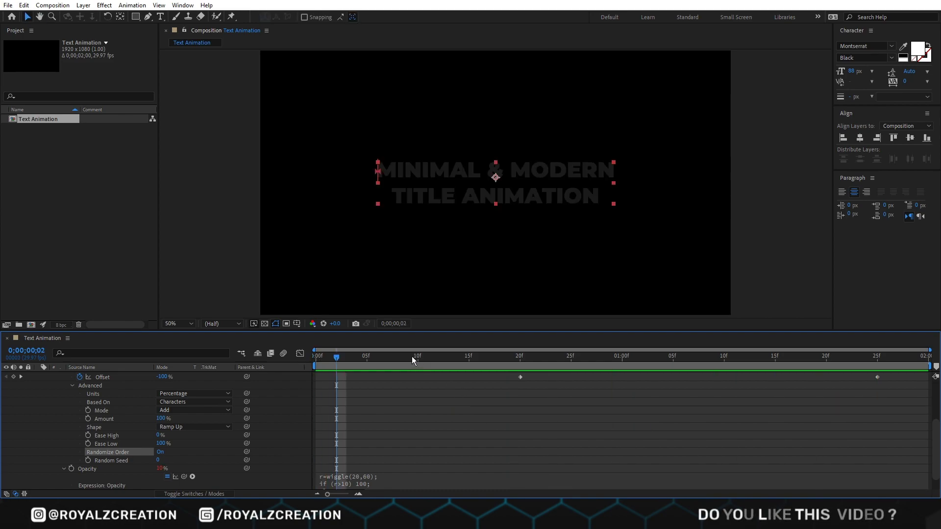
left_click(230, 384)
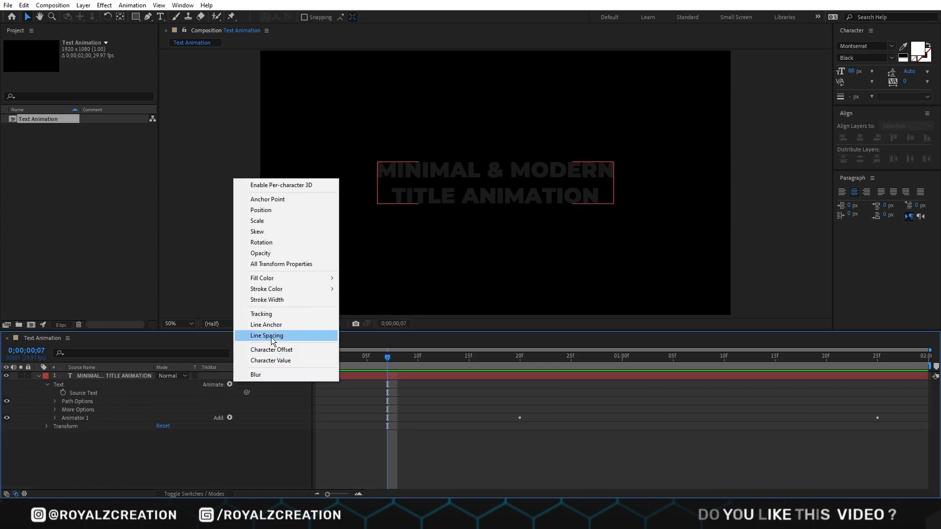
left_click(261, 314)
left_click(131, 426)
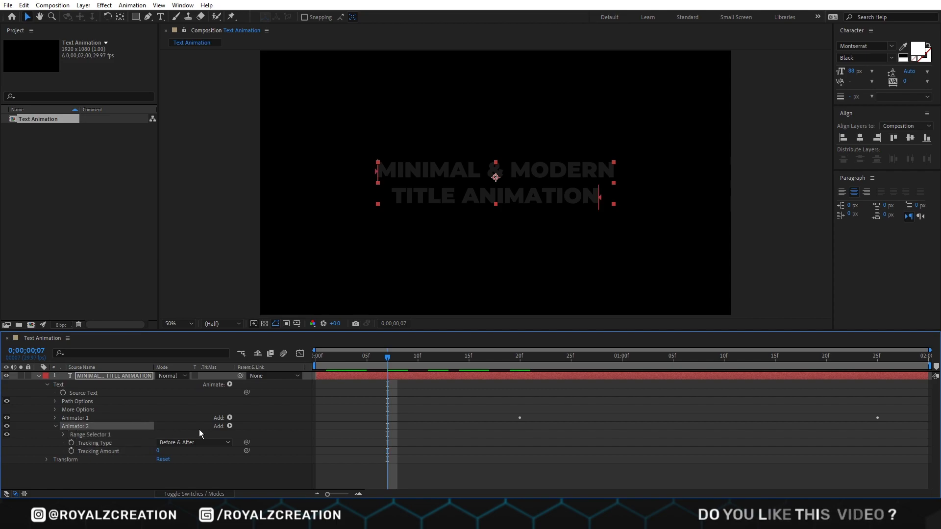
left_click(229, 426)
mouse_move(257, 431)
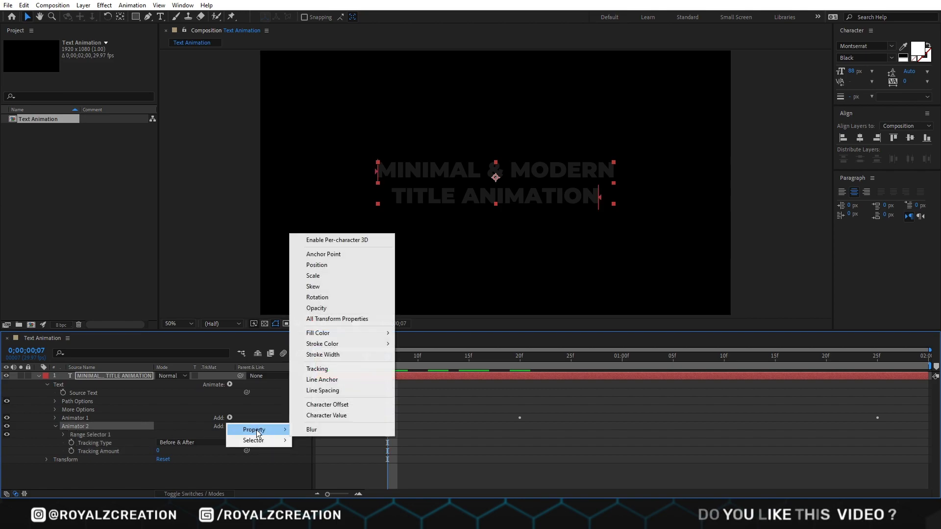
left_click(336, 307)
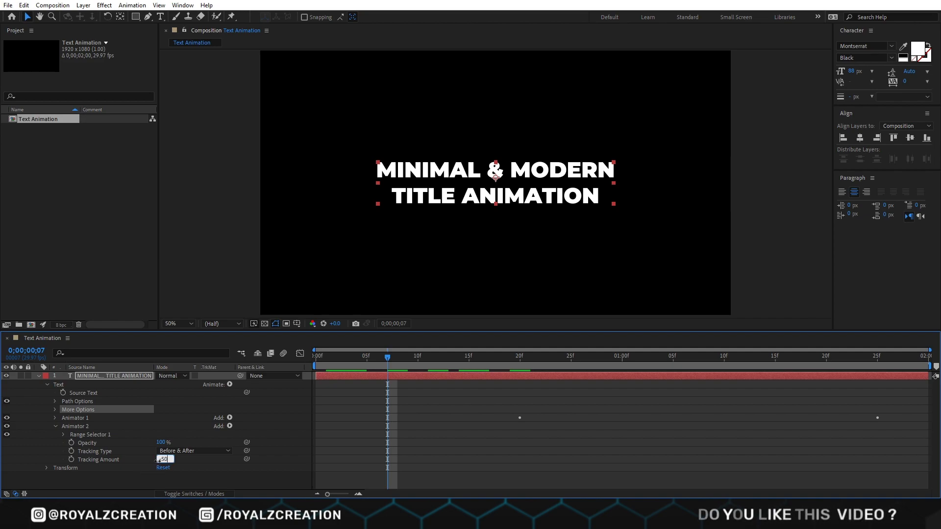
key("Return")
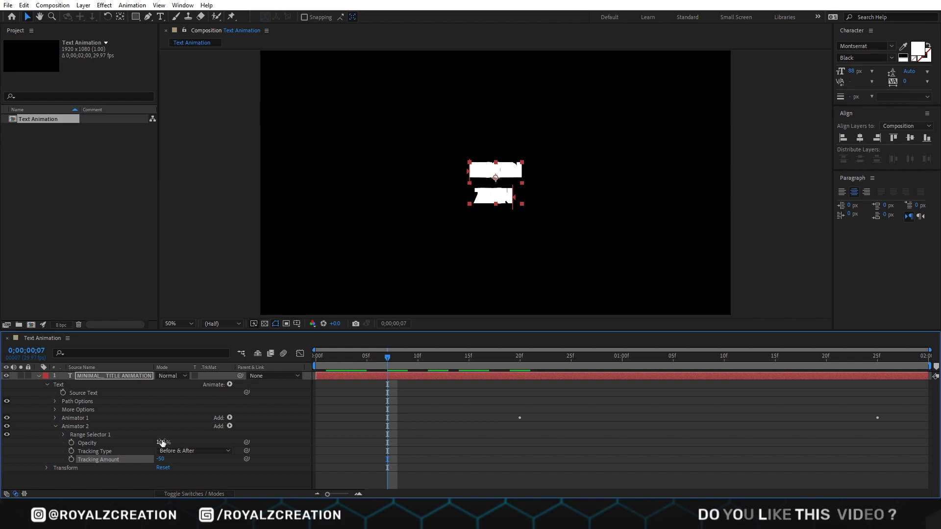
left_click_drag(163, 443, 97, 442)
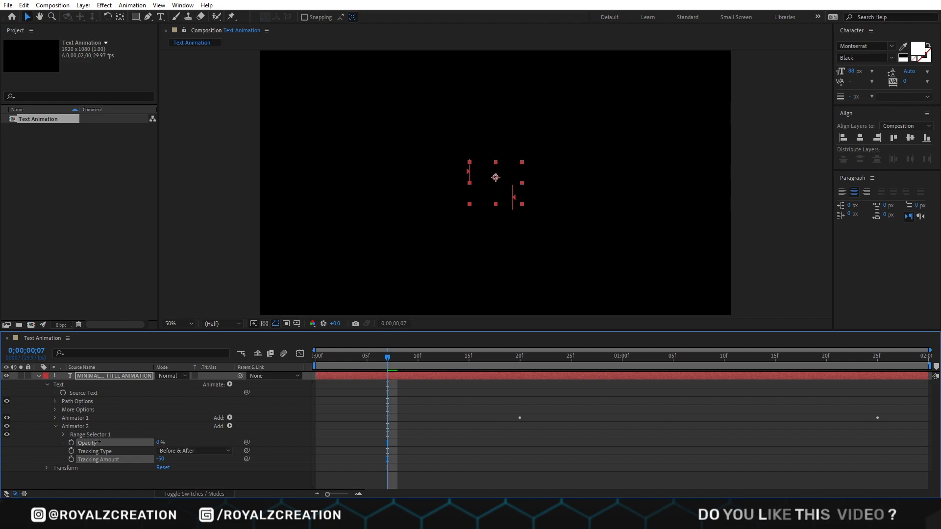
- Keyframe Animator 2's range selector Offset at -100% on the first frame
left_click(62, 435)
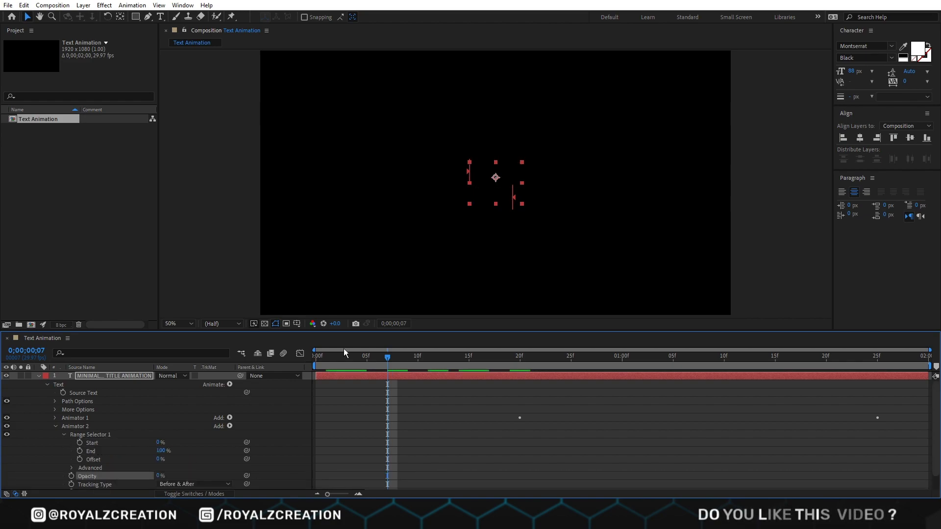
key("Home")
left_click_drag(160, 459, 114, 431)
scroll(114, 432, "down", 1)
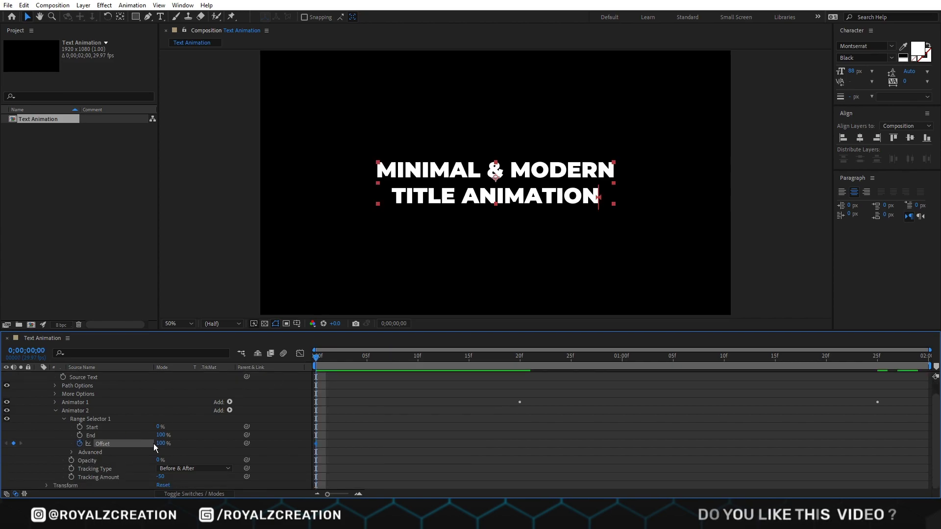
type("0")
key("Return")
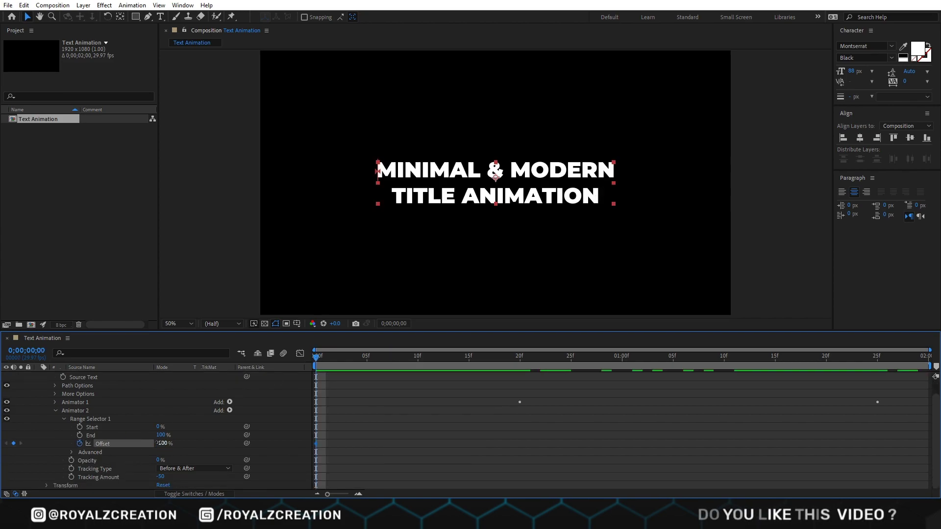
- Set the Offset to 100% at about 0;00;01;15 and scrub back to the start
key("space")
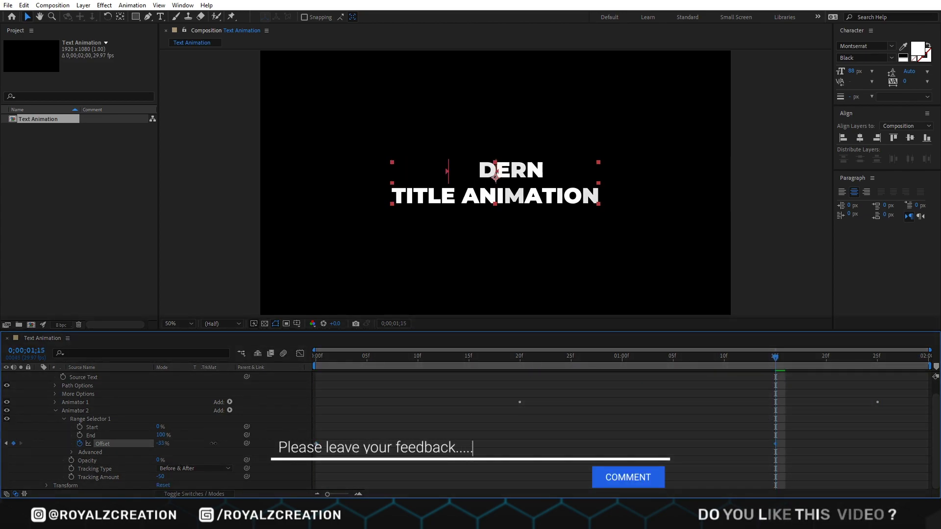
left_click_drag(213, 444, 355, 445)
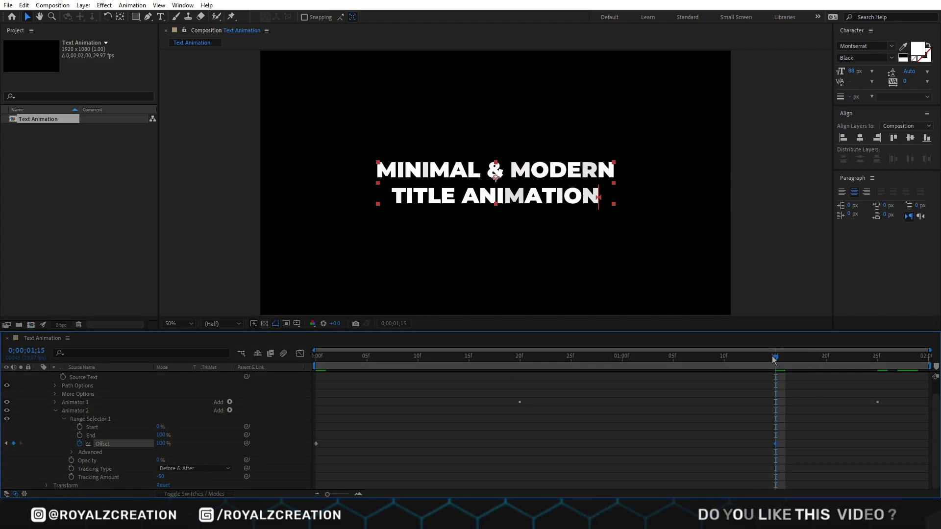
left_click_drag(771, 356, 237, 360)
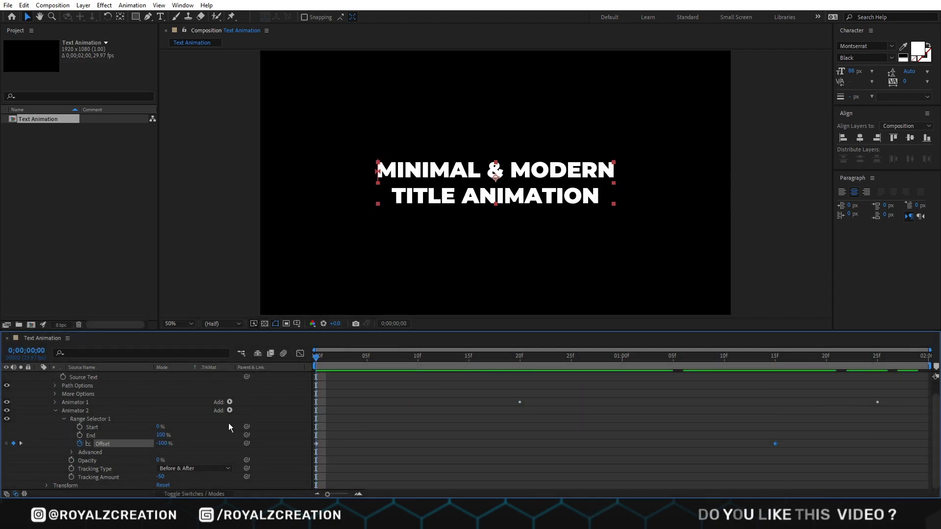
- Give Animator 2's selector a Ramp Up shape with Ease Low 100% and preview
left_click(72, 452)
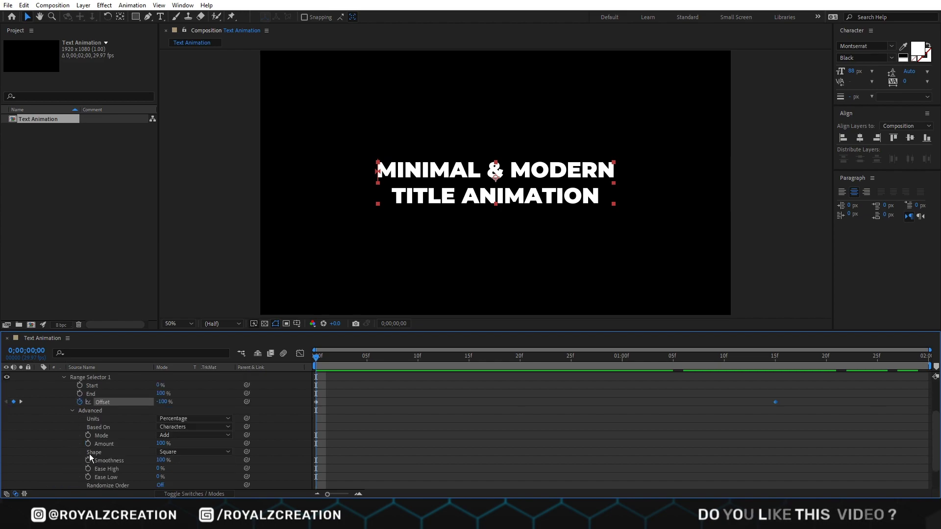
scroll(189, 455, "down", 3)
left_click(198, 420)
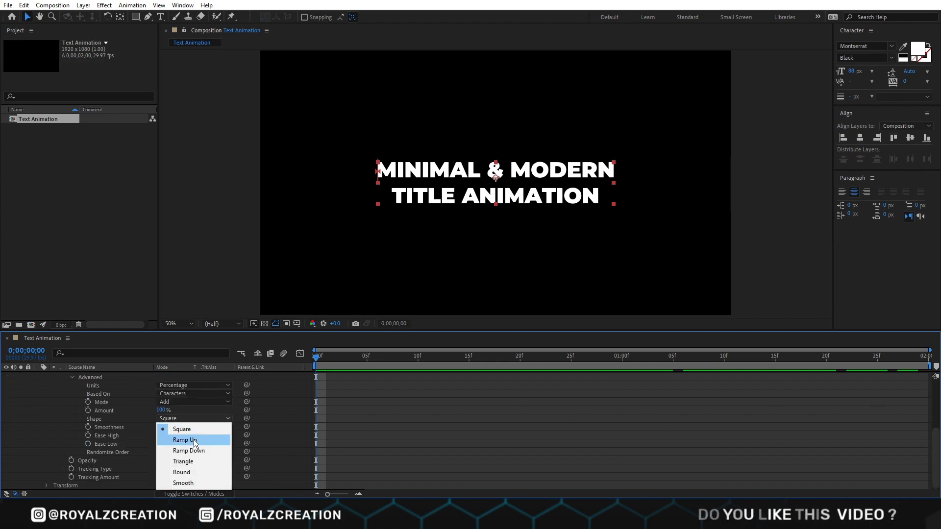
left_click(193, 440)
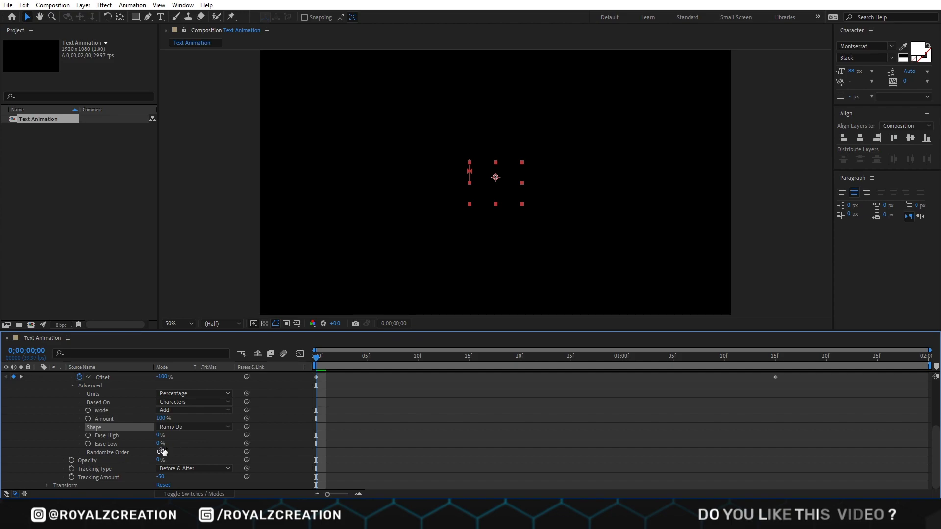
left_click_drag(158, 446, 264, 444)
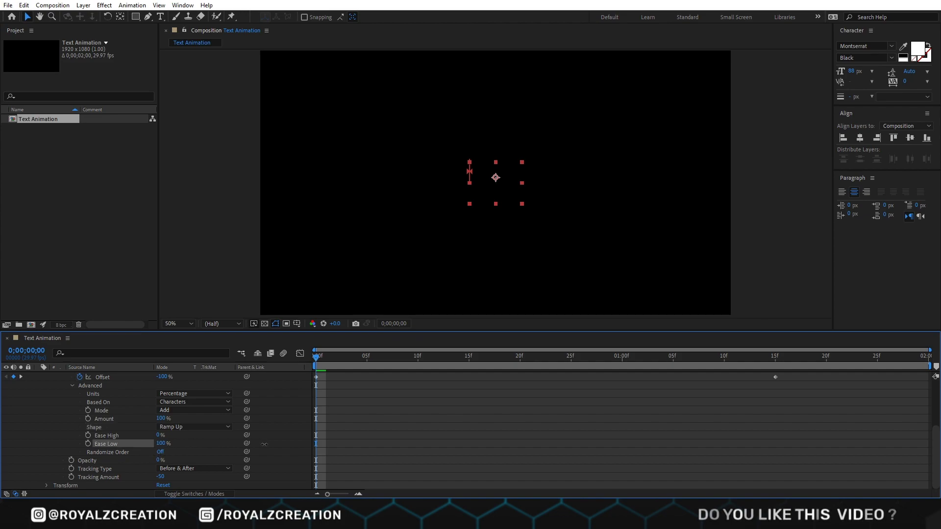
key("space")
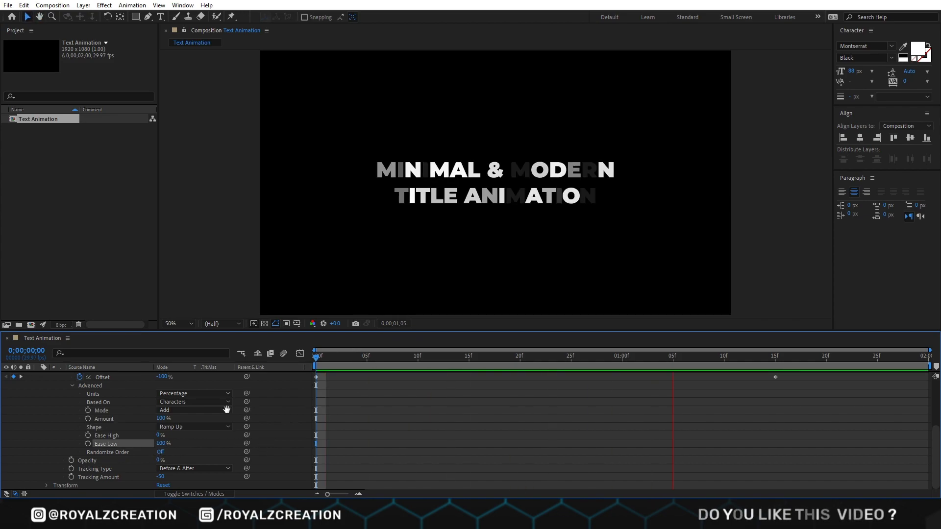
- Base the reveal on Lines and replay the preview
left_click(191, 404)
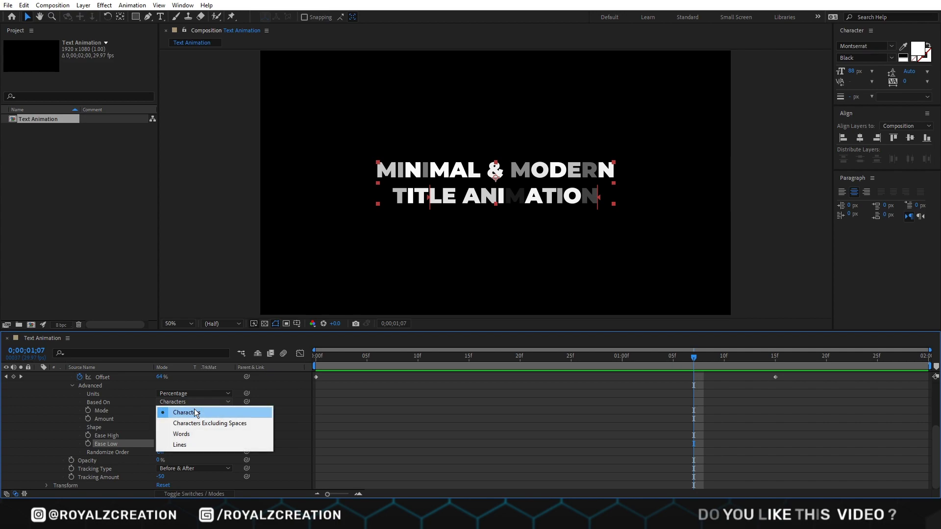
left_click(191, 444)
key("space")
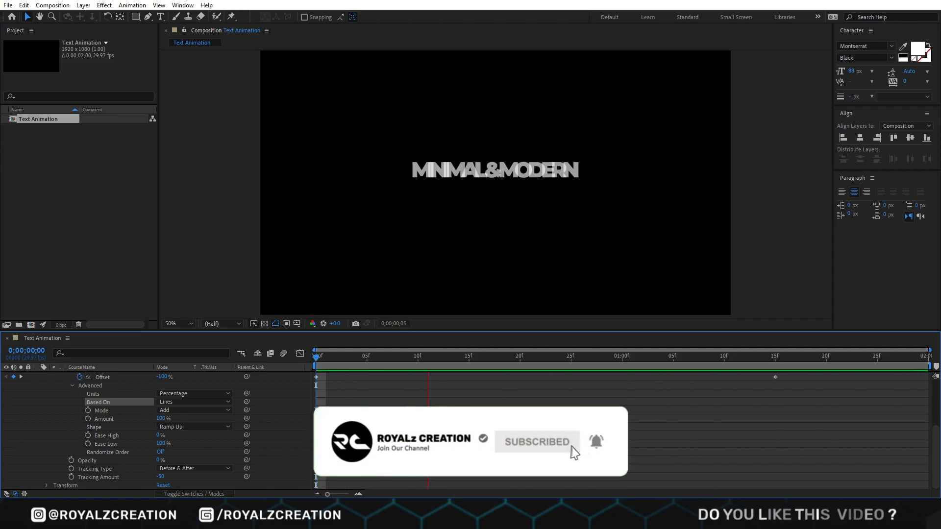
- Replay the line-by-line reveal from the first frame
key("space")
left_click_drag(333, 357, 295, 356)
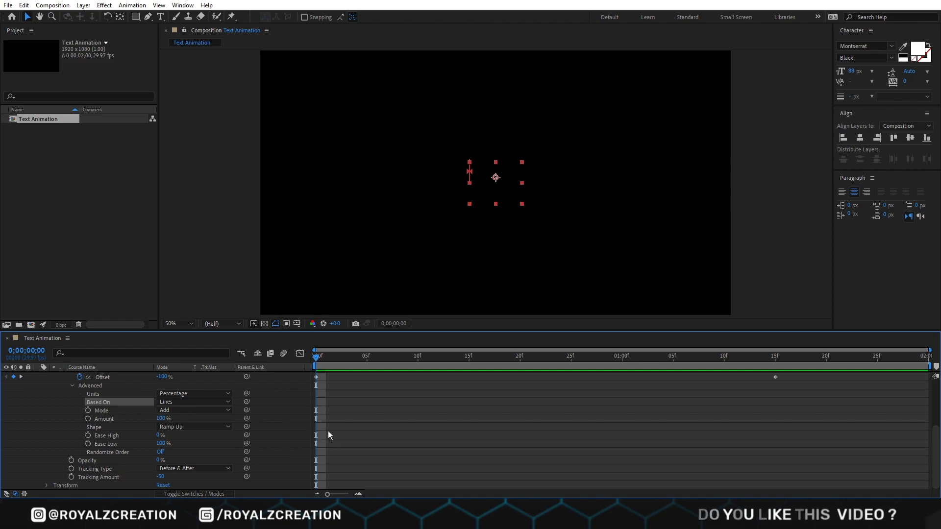
key("space")
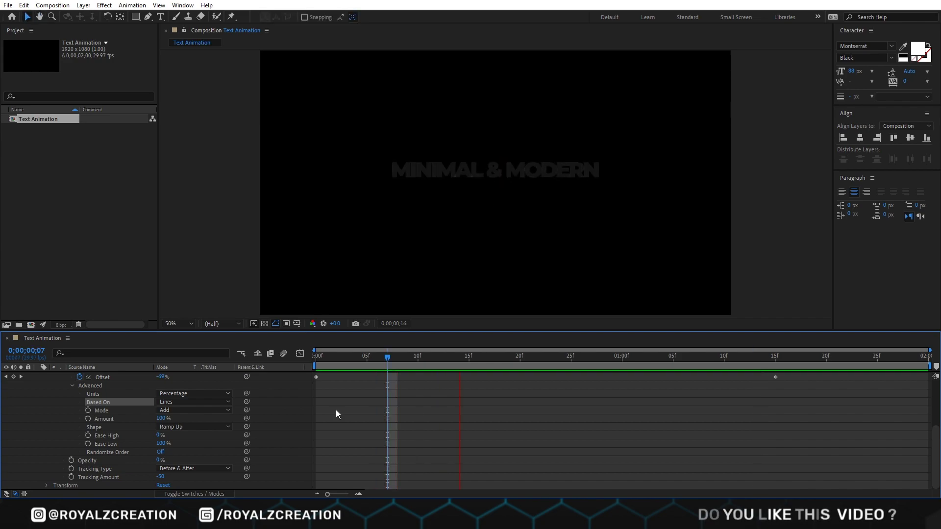
key("space")
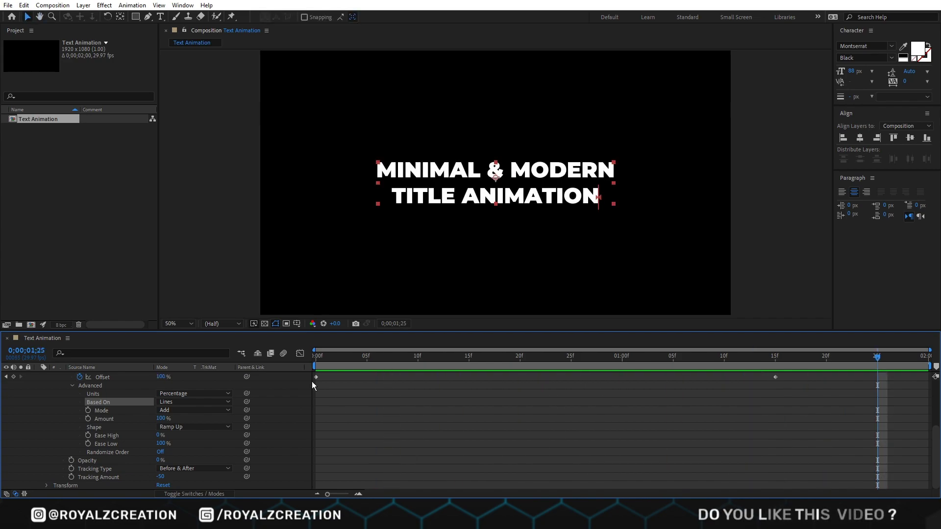
- Drag the first Offset keyframe to about 2 frames and return to the timeline start
left_click_drag(316, 377, 337, 377)
scroll(337, 400, "up", 3)
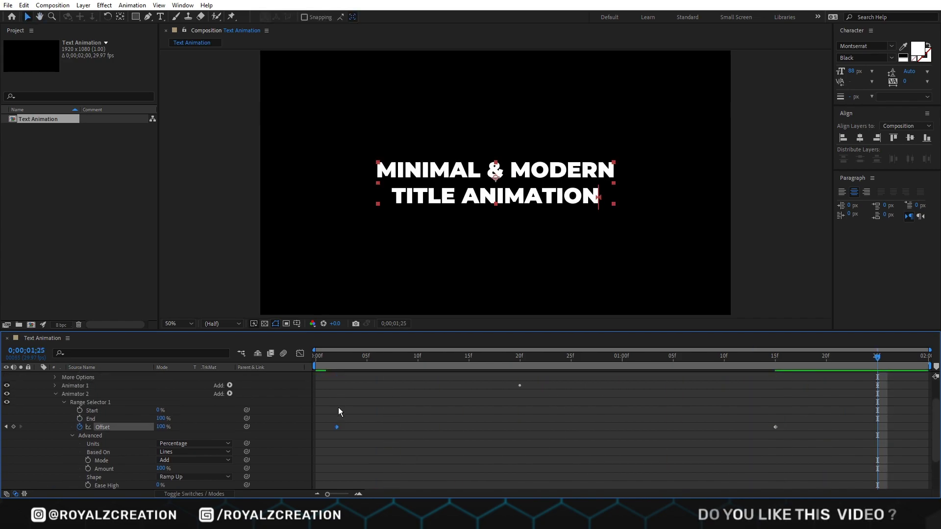
left_click(319, 358)
scroll(144, 417, "up", 3)
- Precompose the title layer into a new composition named 'Text'
left_click(39, 376)
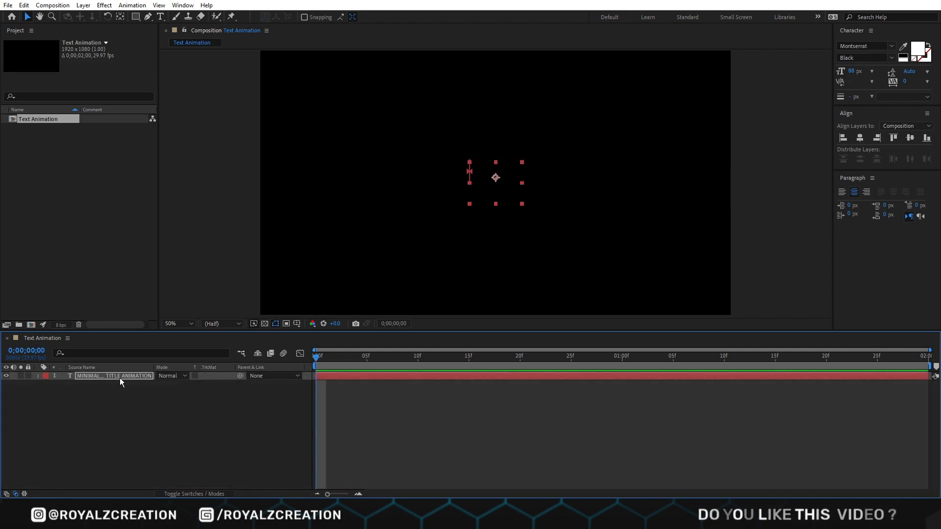
key("ctrl+shift+c")
type("Text")
left_click(549, 311)
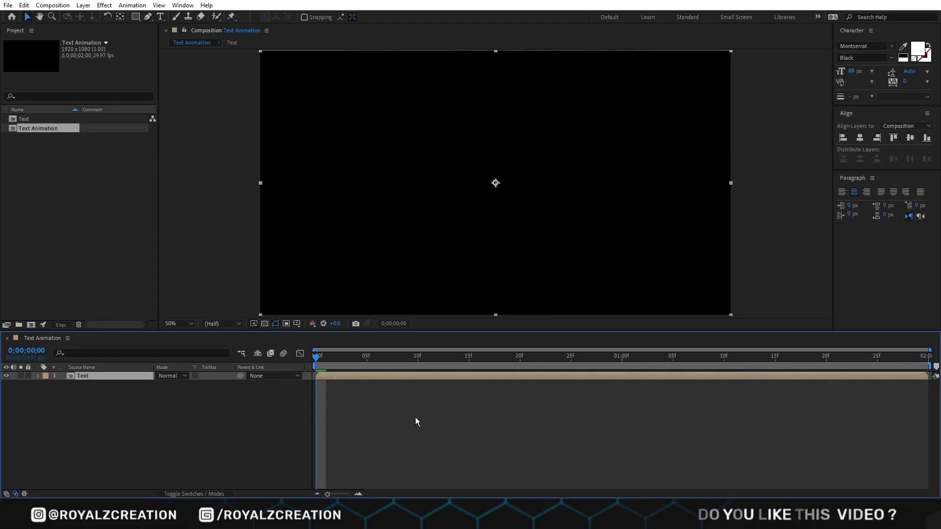
- Clear the old 2-second duration in the Text Animation composition settings
key("ctrl+k")
left_click(409, 285)
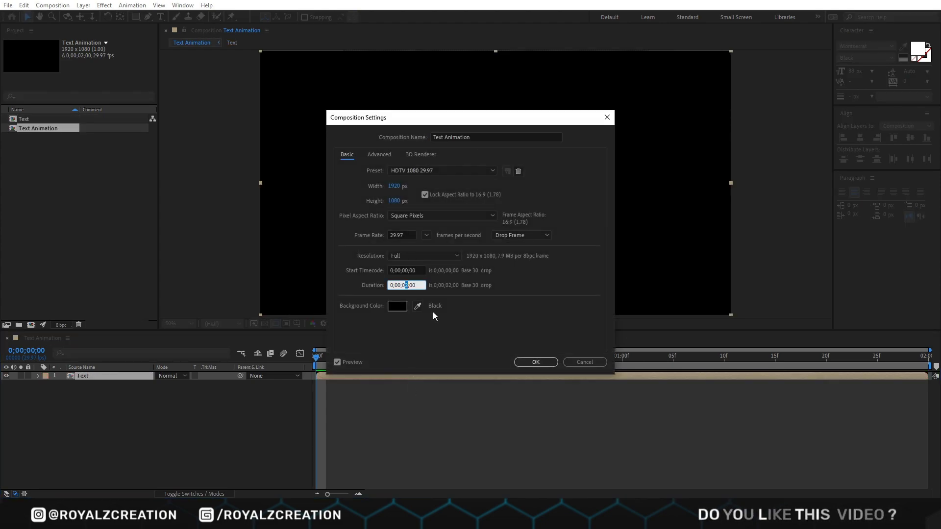
key("BackSpace")
key("BackSpace")
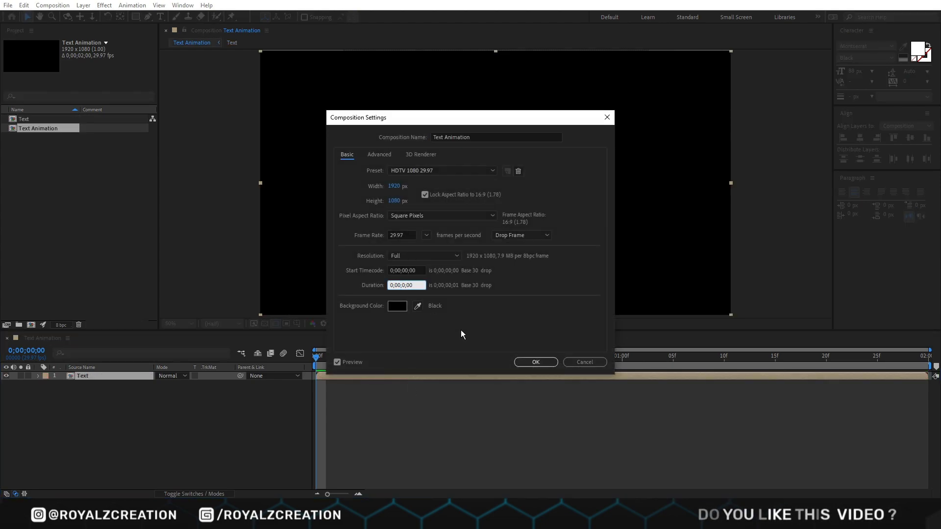
- Apply the 5-second duration, duplicate the Text precomp, and shift the copy to start near 1;15
type("5")
key("Return")
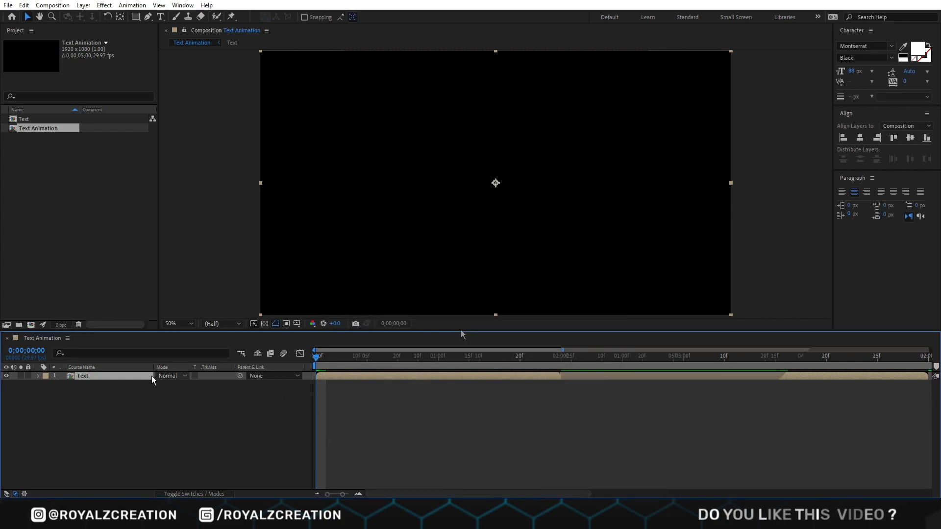
key("ctrl+d")
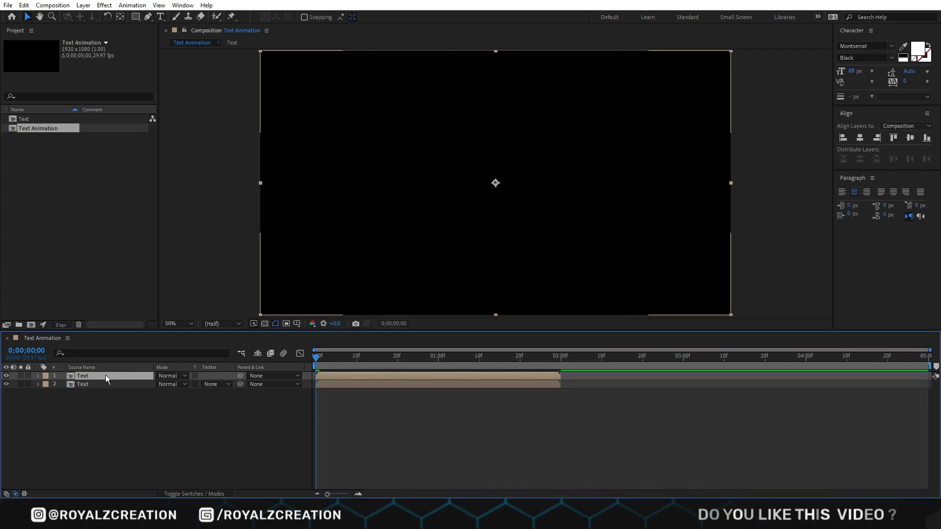
left_click_drag(344, 377, 524, 378)
- Time-reverse the copied Text precomp layer so it plays backwards
right_click(524, 378)
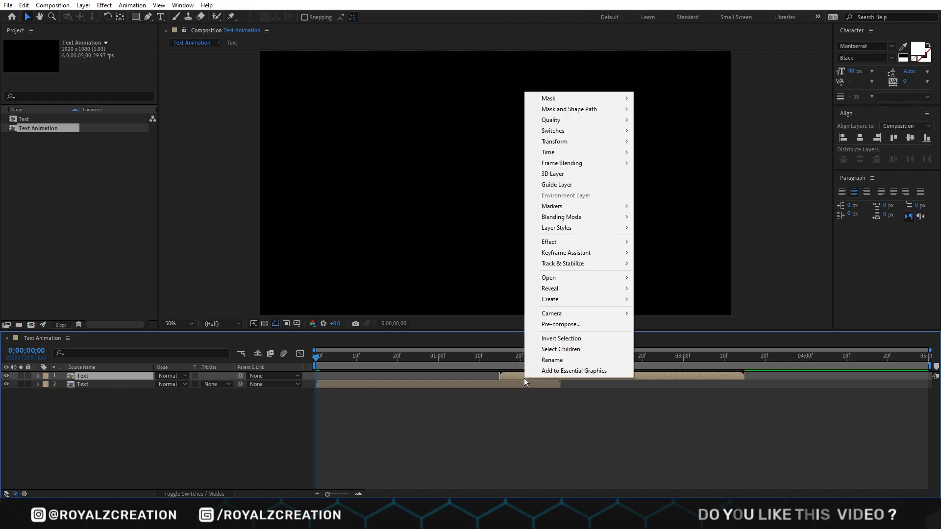
mouse_move(578, 152)
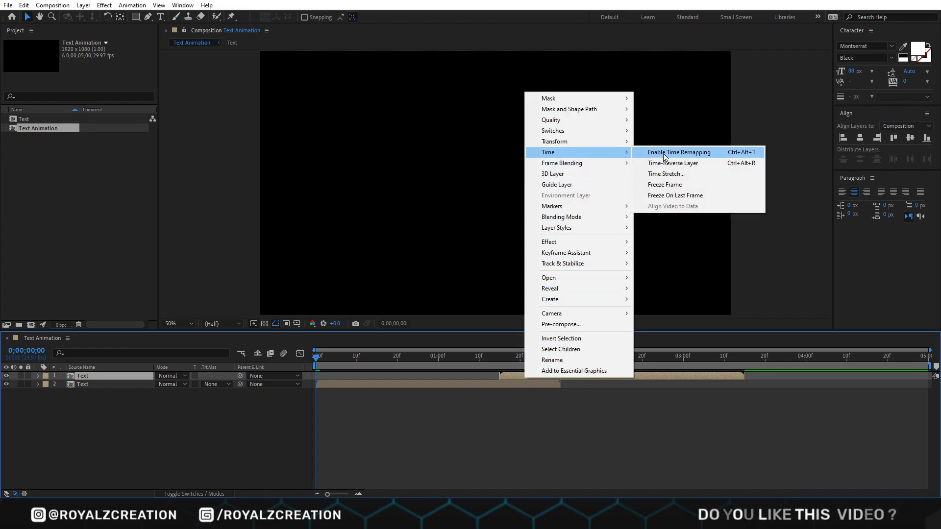
left_click(656, 163)
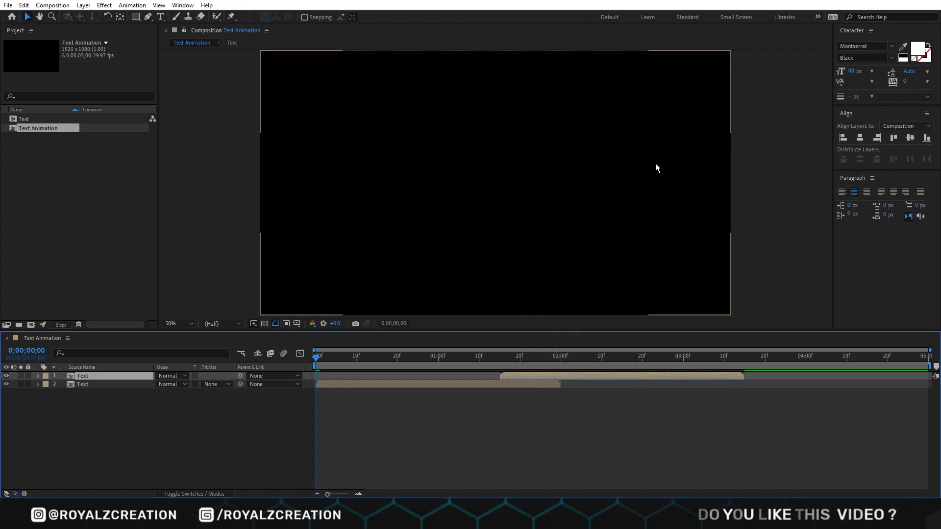
- Preview the title and nudge the reversed copy's layer bar to fine-tune its timing
key("space")
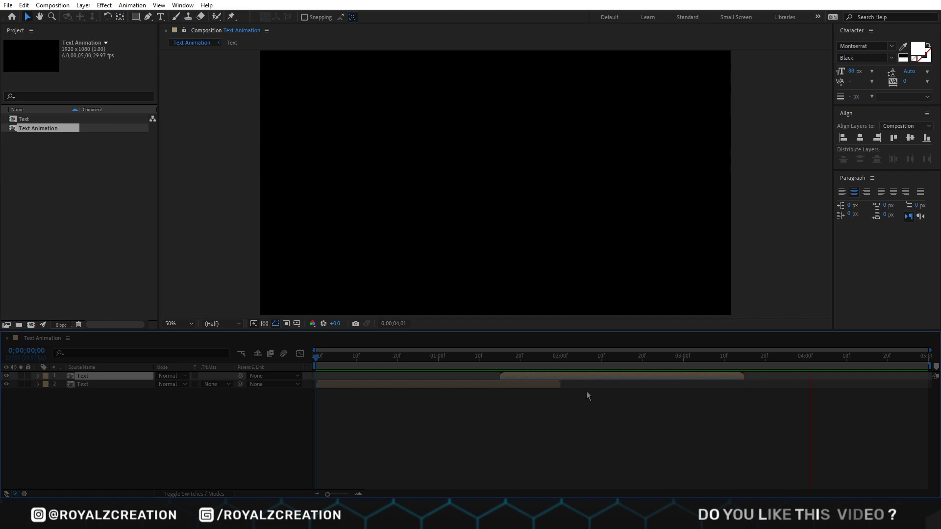
mouse_move(596, 378)
left_mouse_down()
mouse_move(625, 375)
mouse_move(584, 377)
left_mouse_up()
left_click_drag(739, 364, 884, 367)
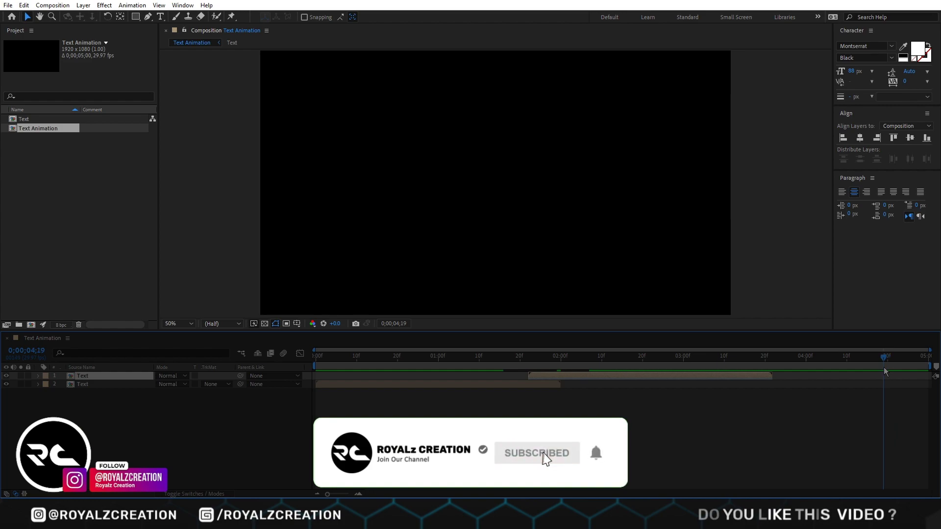
- End the work area near 4;19 and preview the full 5-second loop from the start
key("n")
key("Home")
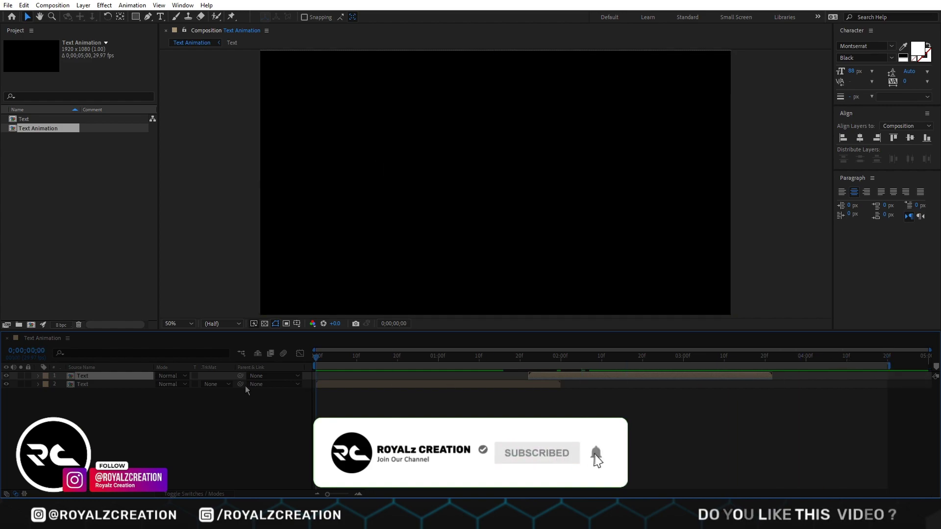
key("space")
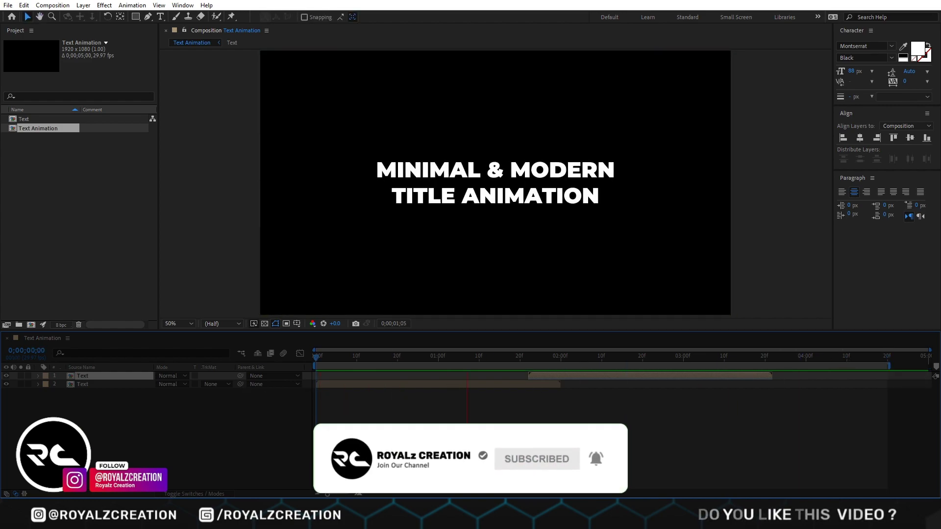